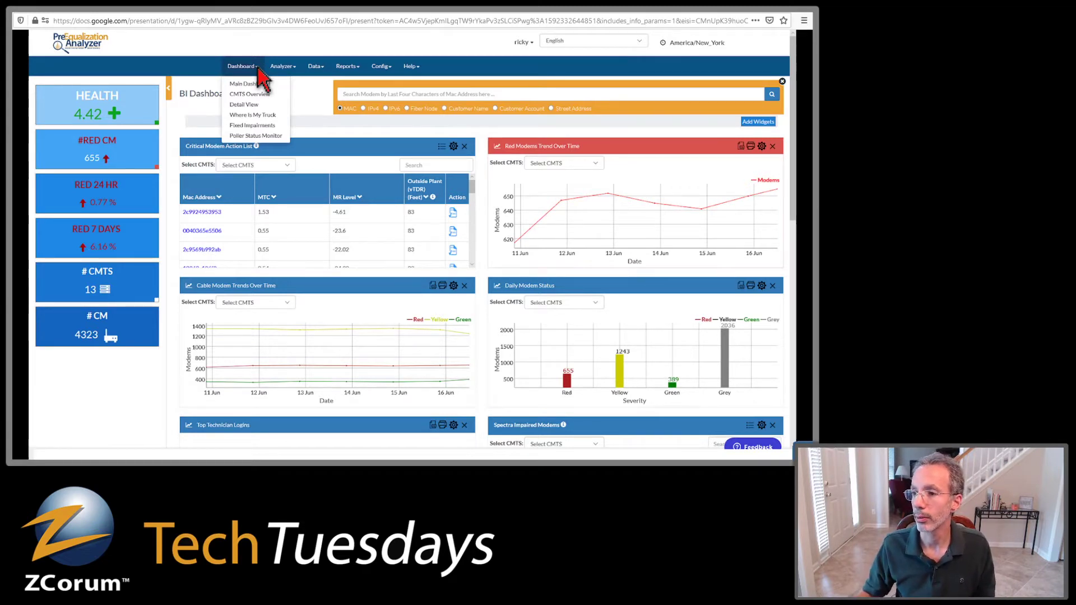
{"action": "left_click", "coordinate": [264, 51]}
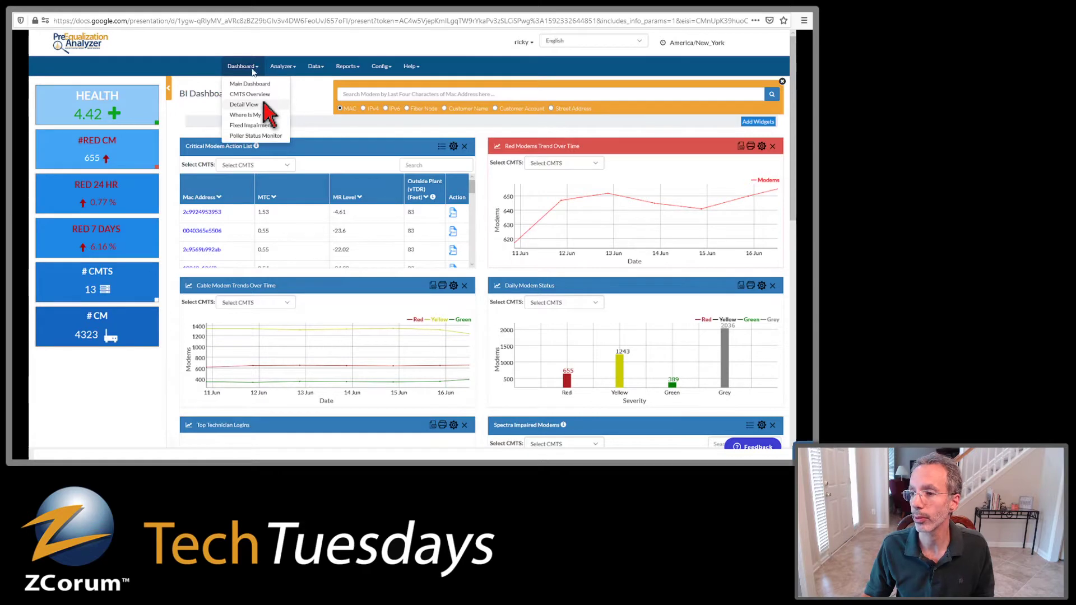
{"action": "key", "text": "Right"}
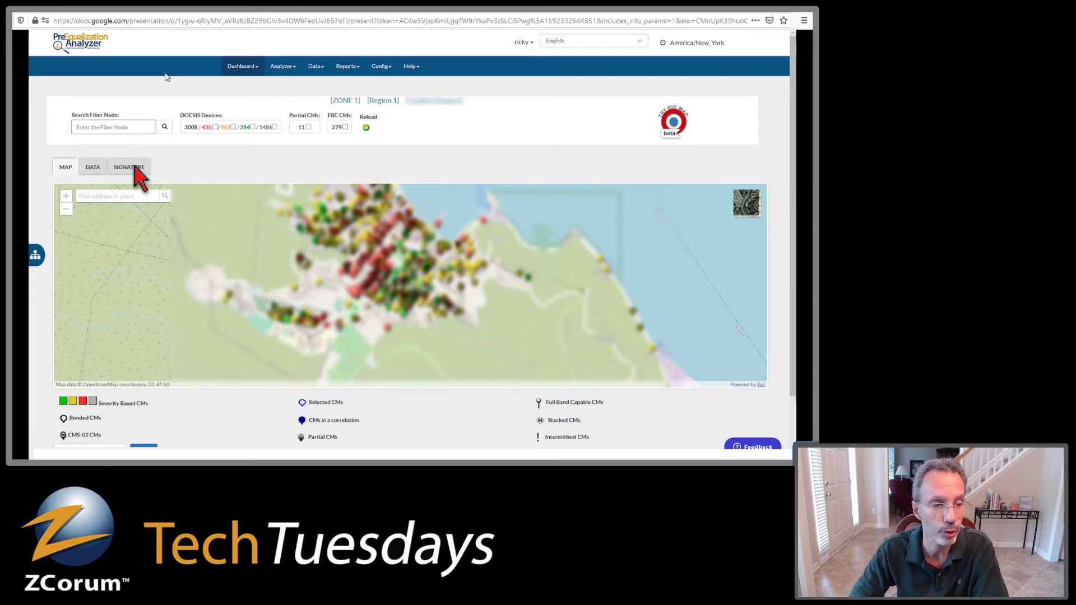
{"action": "key", "text": "Right"}
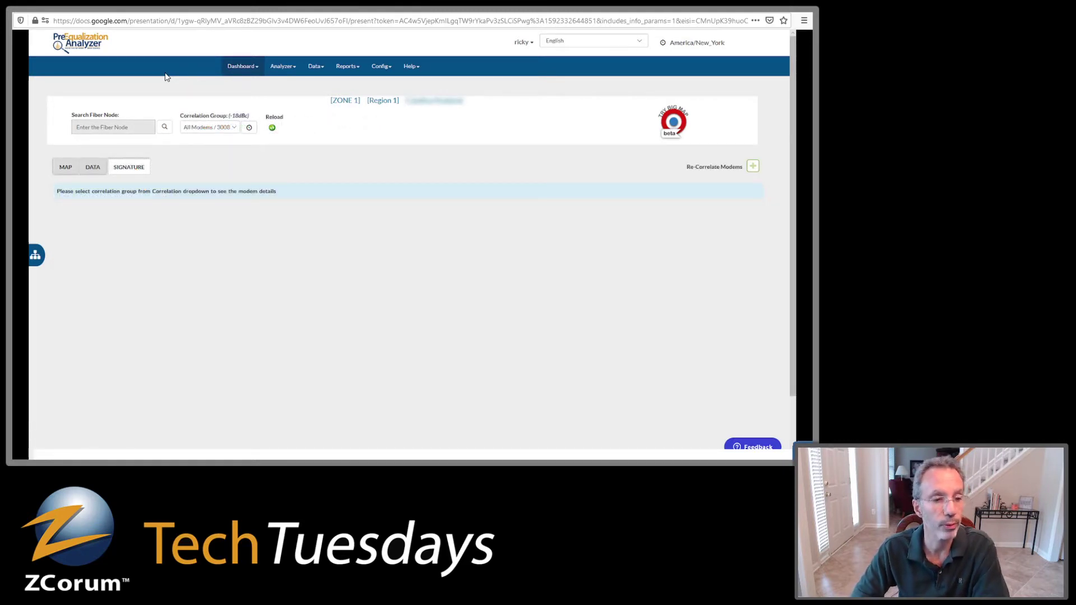
{"action": "key", "text": "Right"}
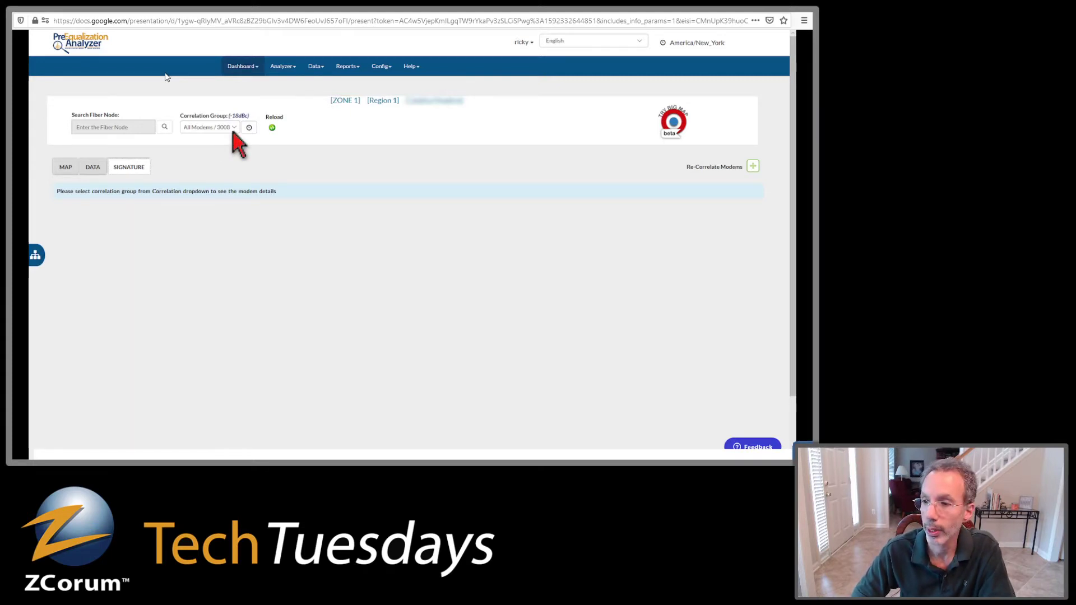
{"action": "key", "text": "Right"}
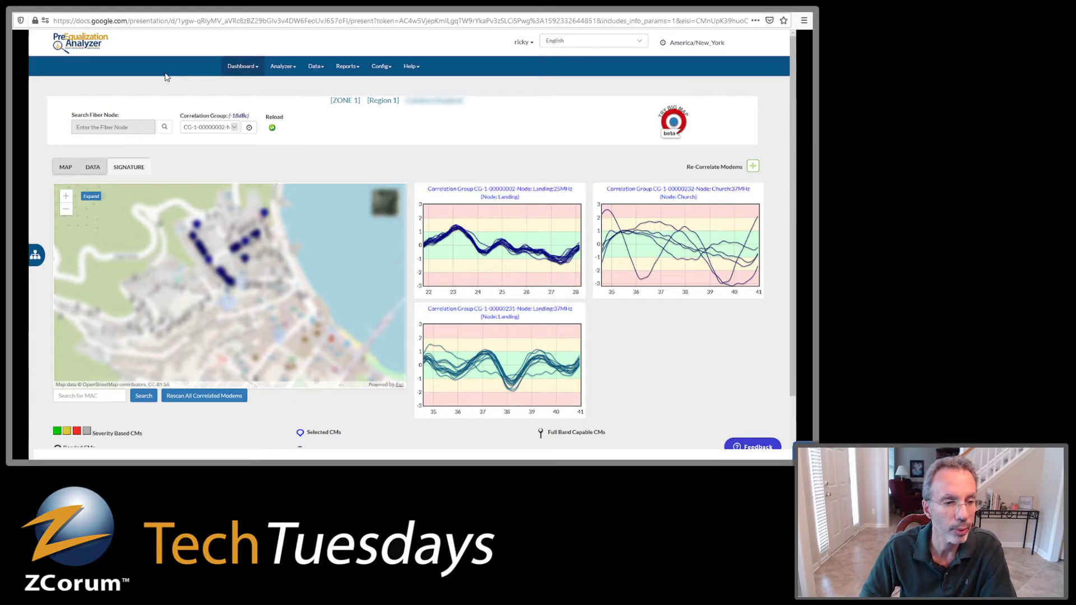
{"action": "key", "text": "Right"}
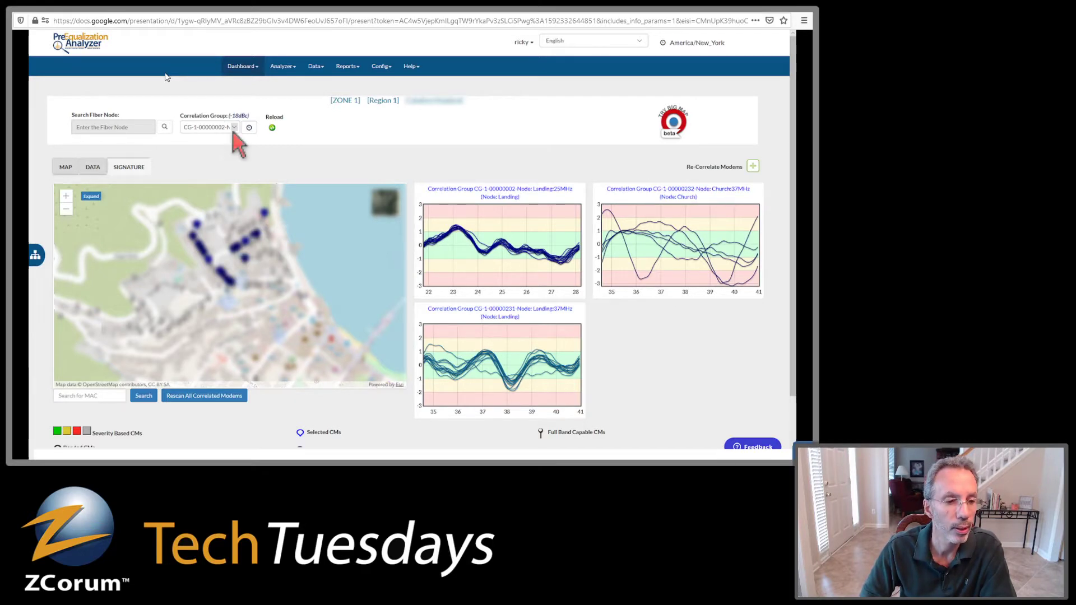
{"action": "key", "text": "Right"}
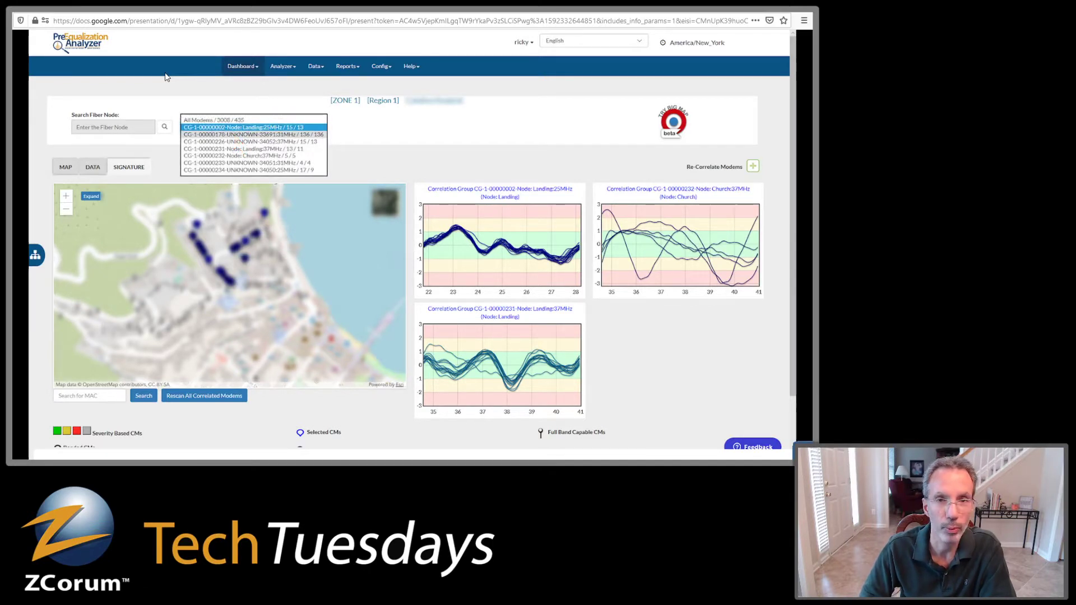
{"action": "key", "text": "Right"}
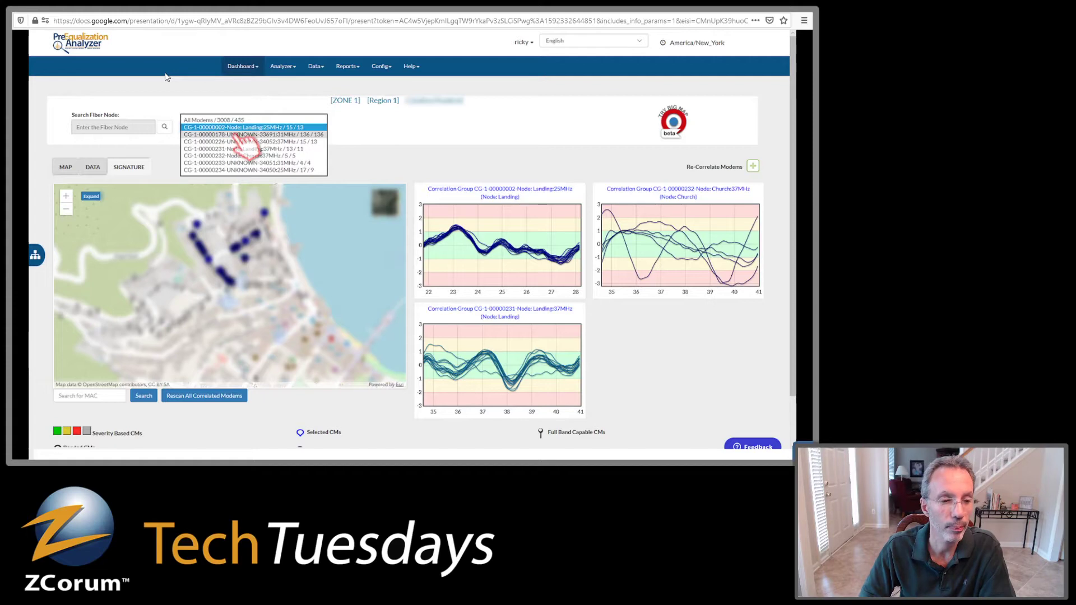
{"action": "key", "text": "Right"}
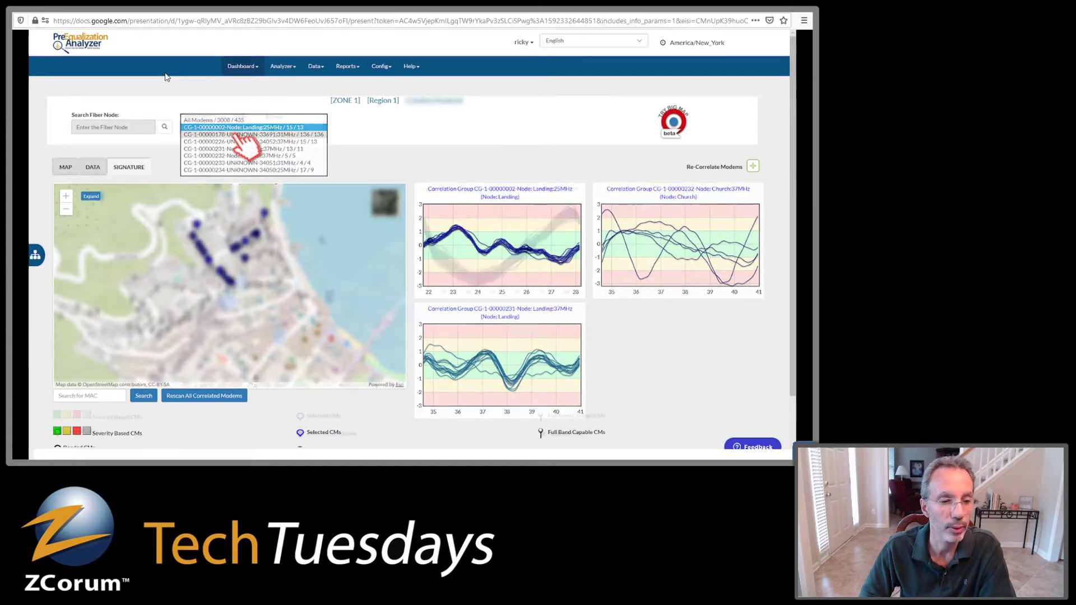
{"action": "key", "text": "Right"}
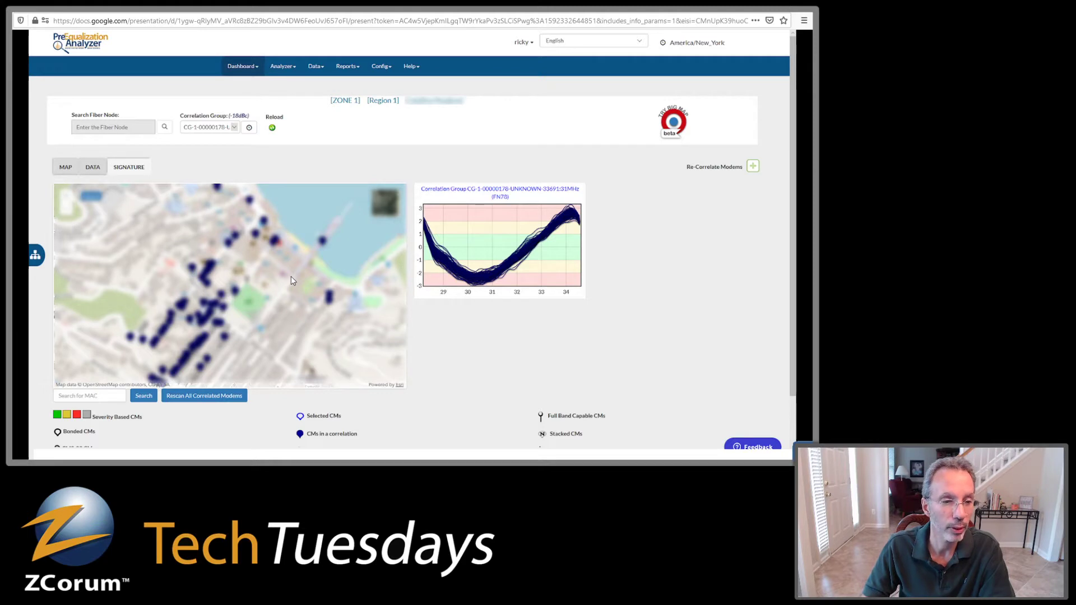
{"action": "key", "text": "Right"}
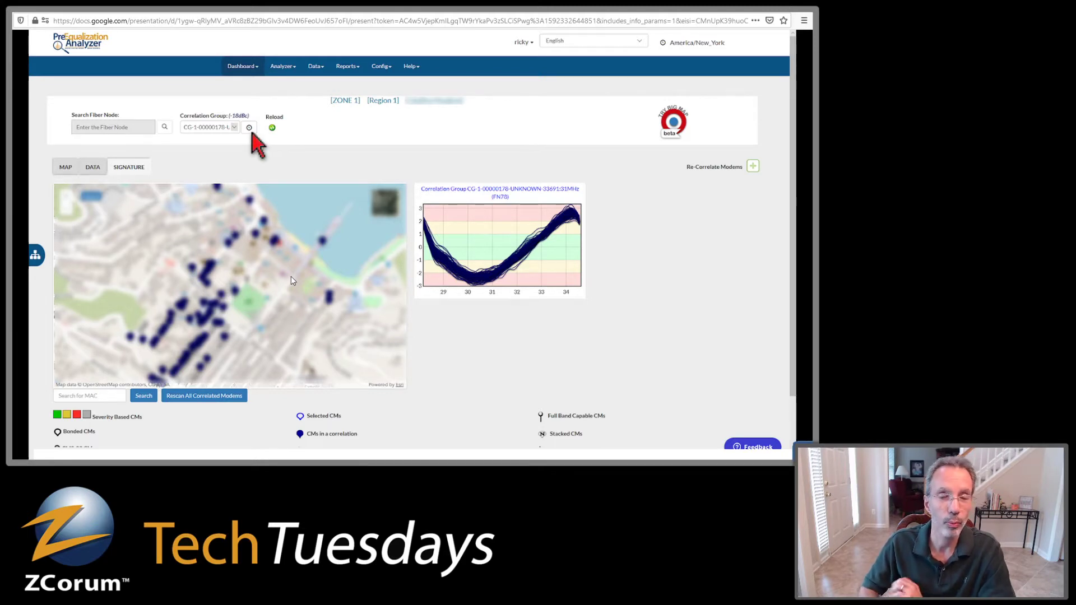
{"action": "key", "text": "Right"}
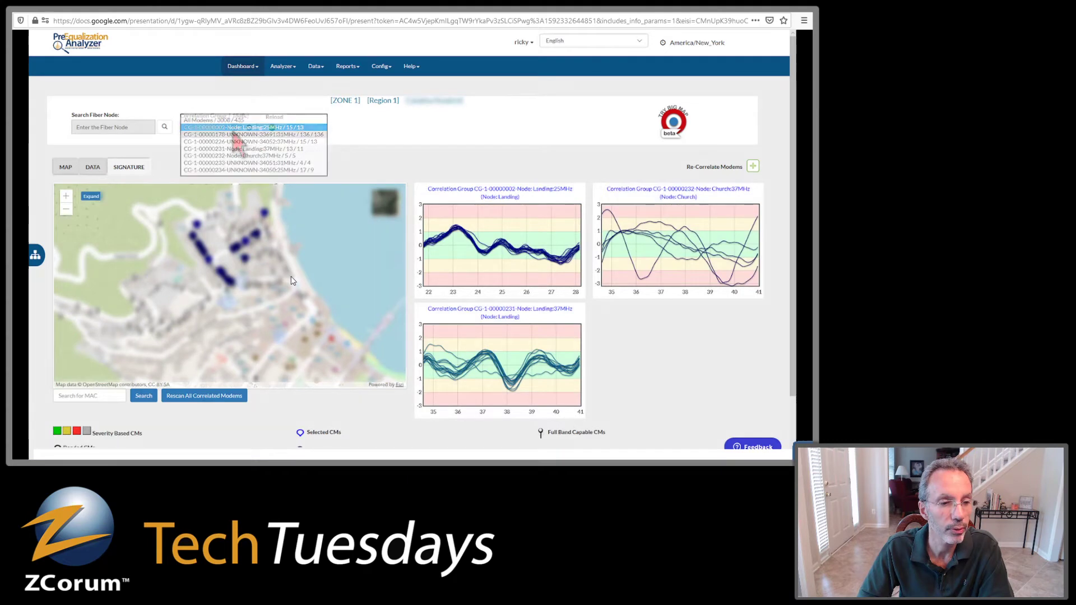
{"action": "key", "text": "Right"}
{"action": "key", "text": "Right"}
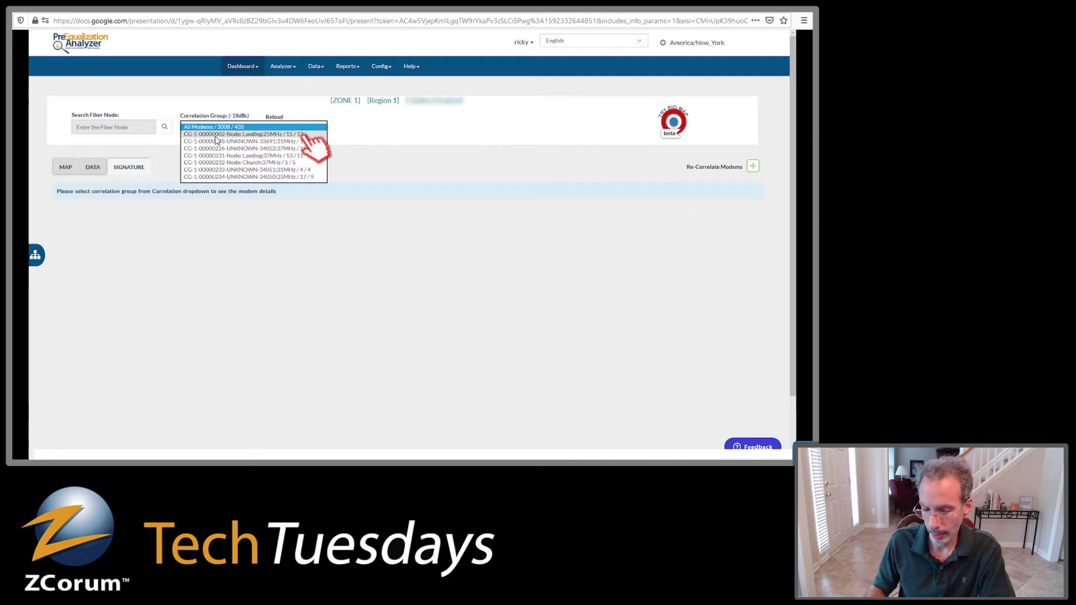
{"action": "key", "text": "Right"}
{"action": "key", "text": "Right"}
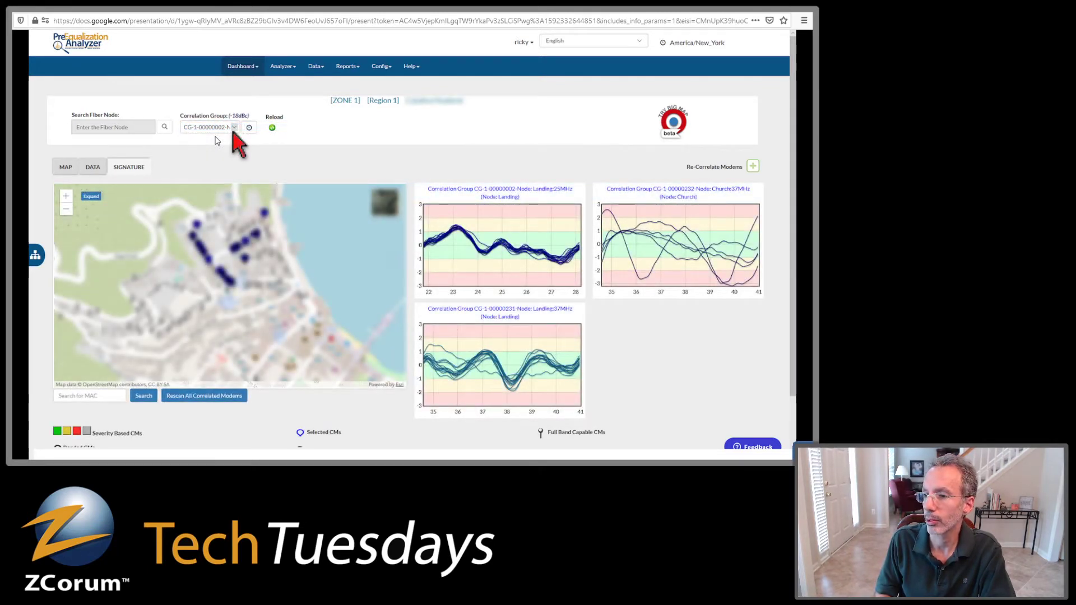
{"action": "key", "text": "Right"}
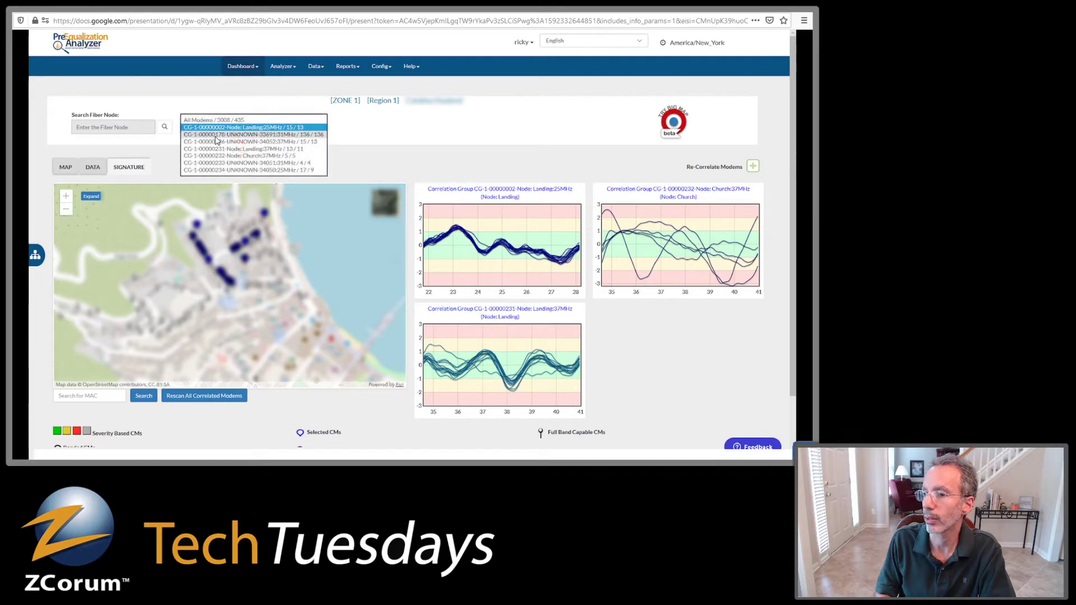
{"action": "left_click", "coordinate": [216, 136]}
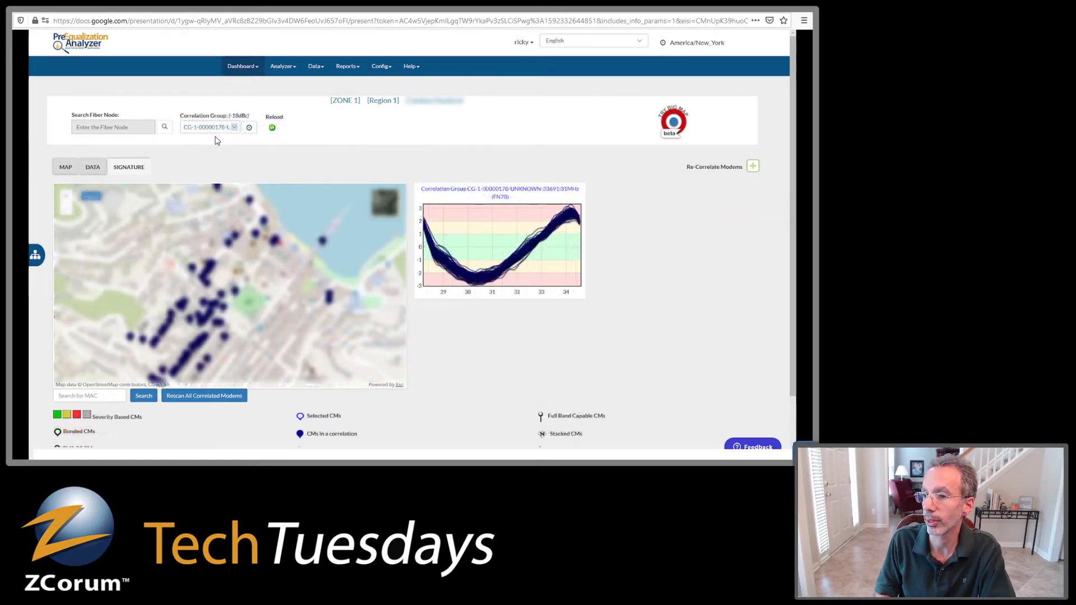
{"action": "key", "text": "Right"}
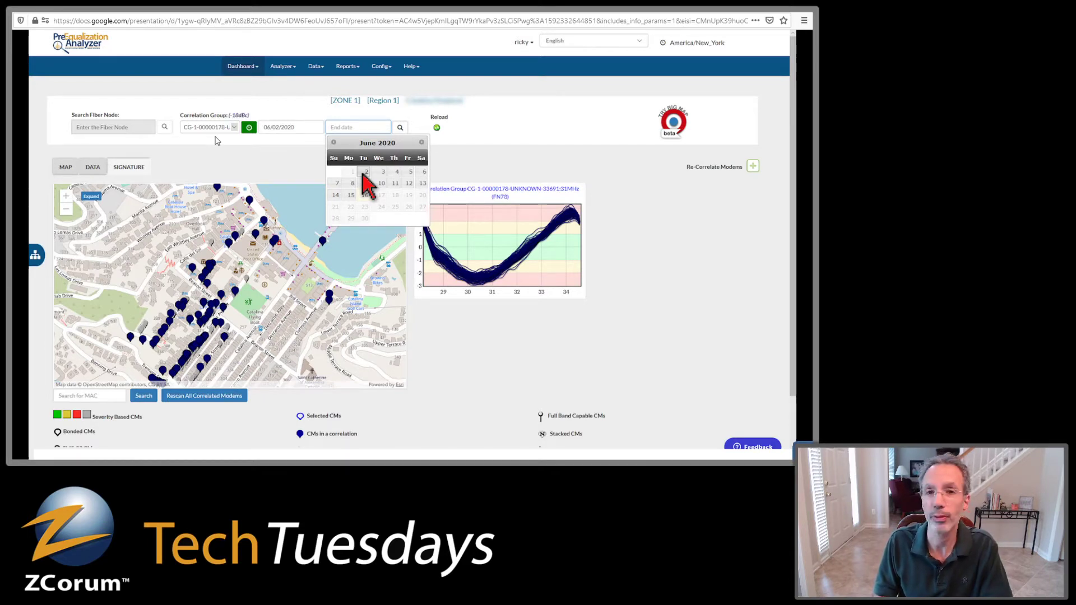
{"action": "key", "text": "Right"}
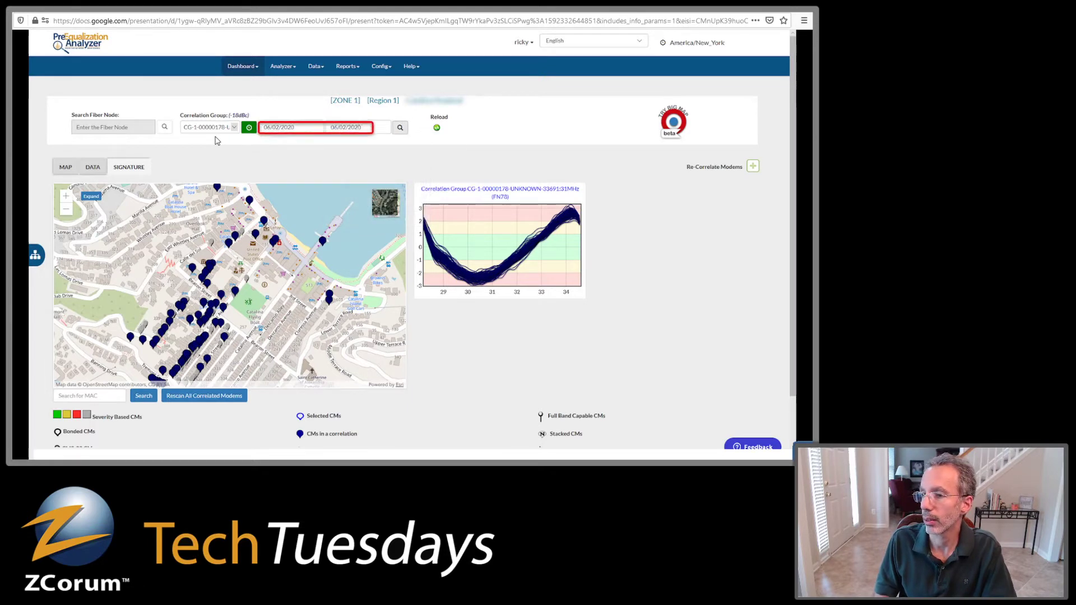
{"action": "key", "text": "Right"}
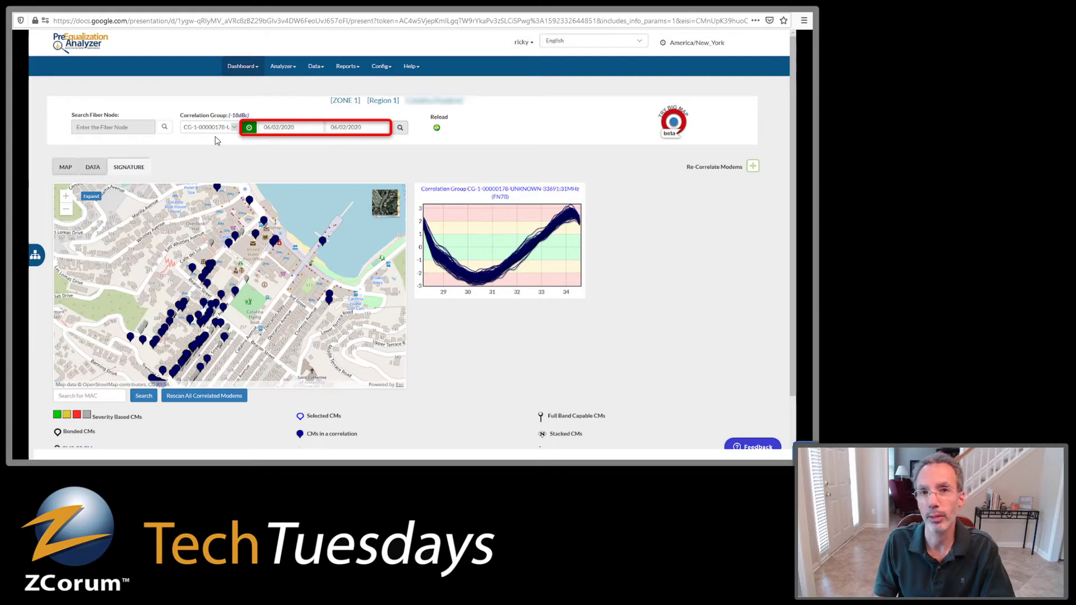
{"action": "key", "text": "Right"}
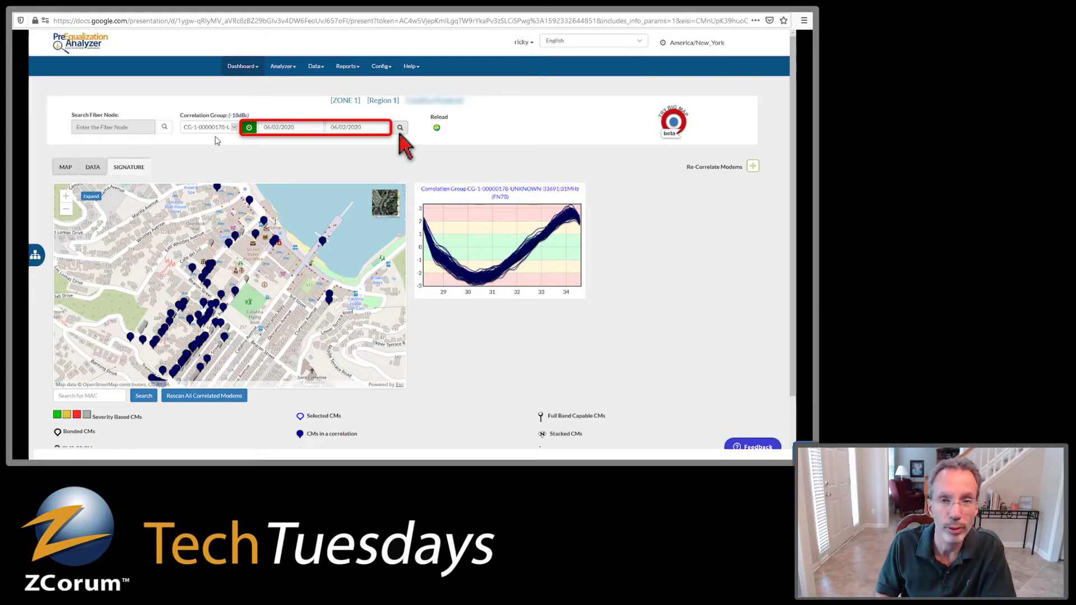
{"action": "key", "text": "Right"}
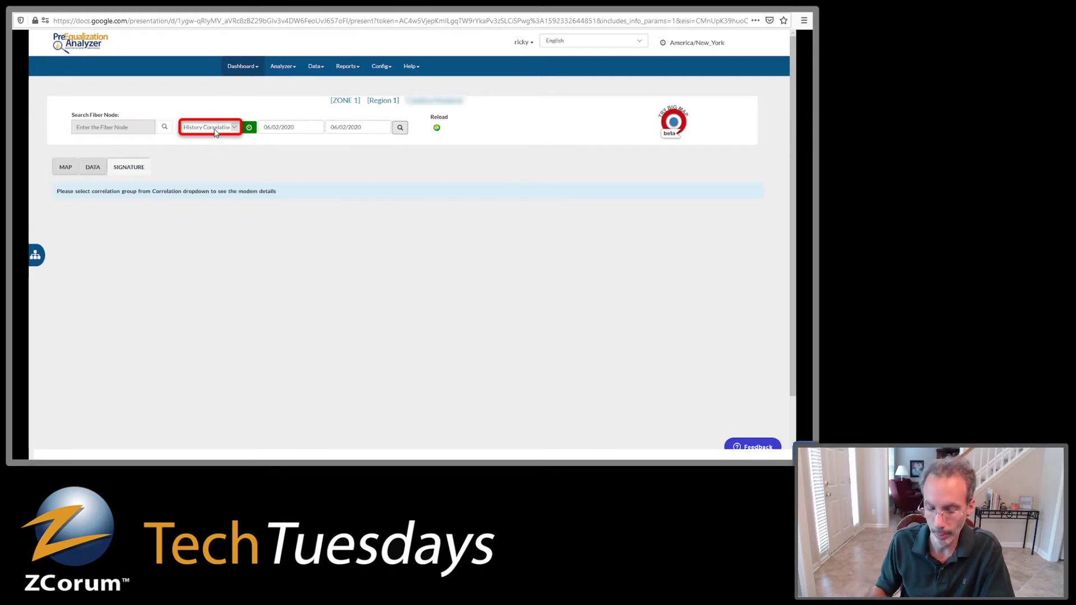
{"action": "key", "text": "Right"}
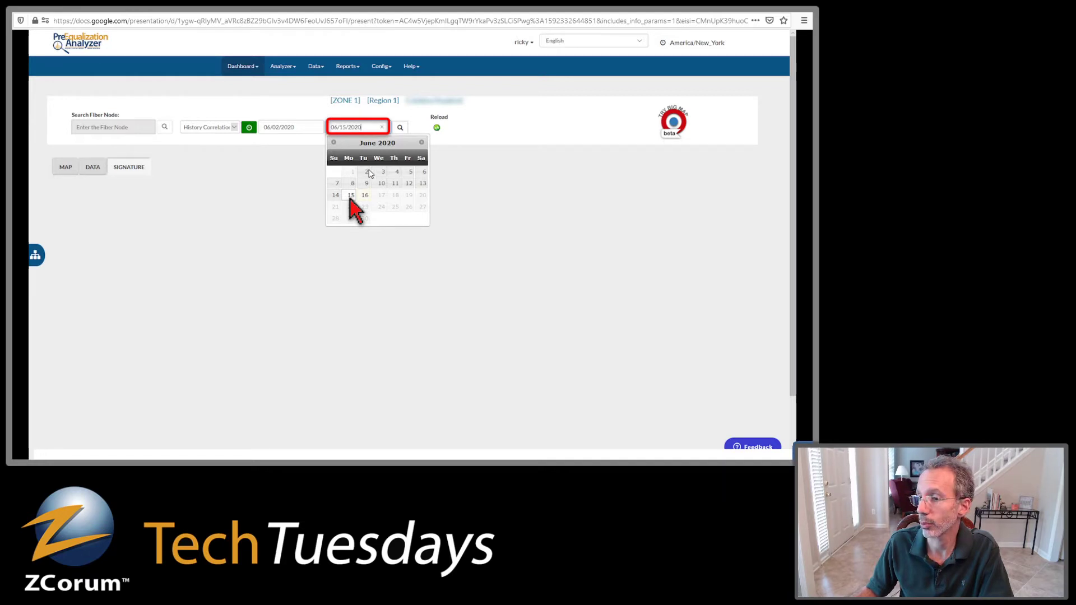
{"action": "key", "text": "Right"}
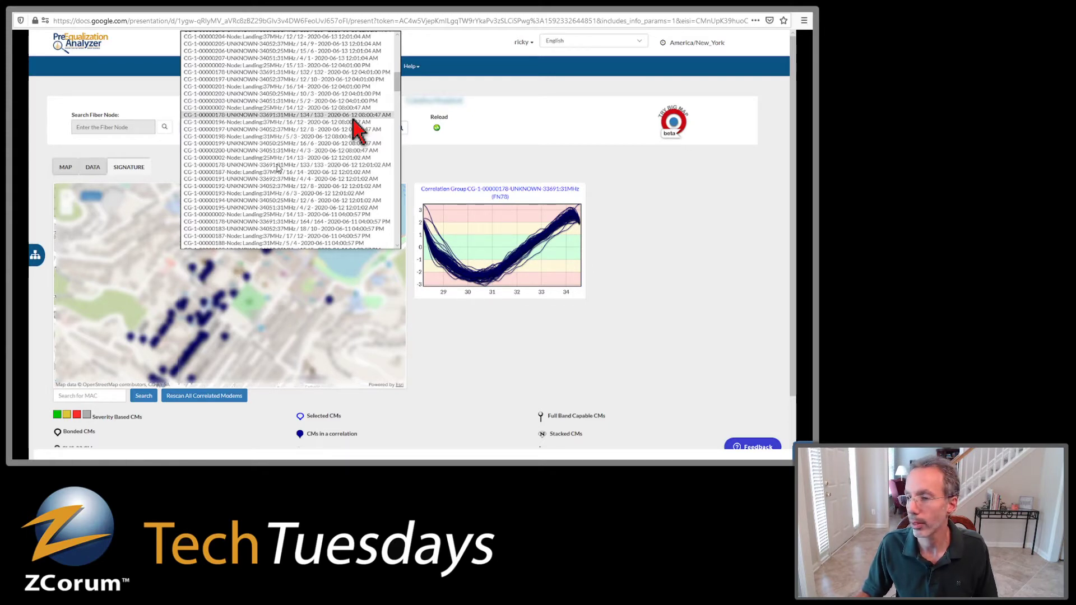
{"action": "left_click", "coordinate": [479, 145]}
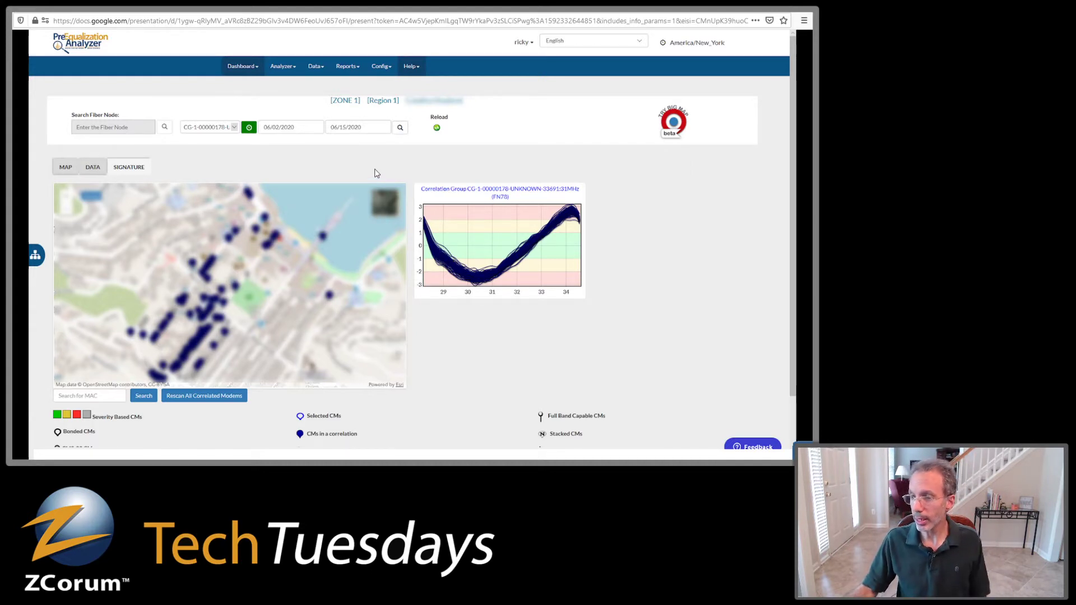
{"action": "key", "text": "Right"}
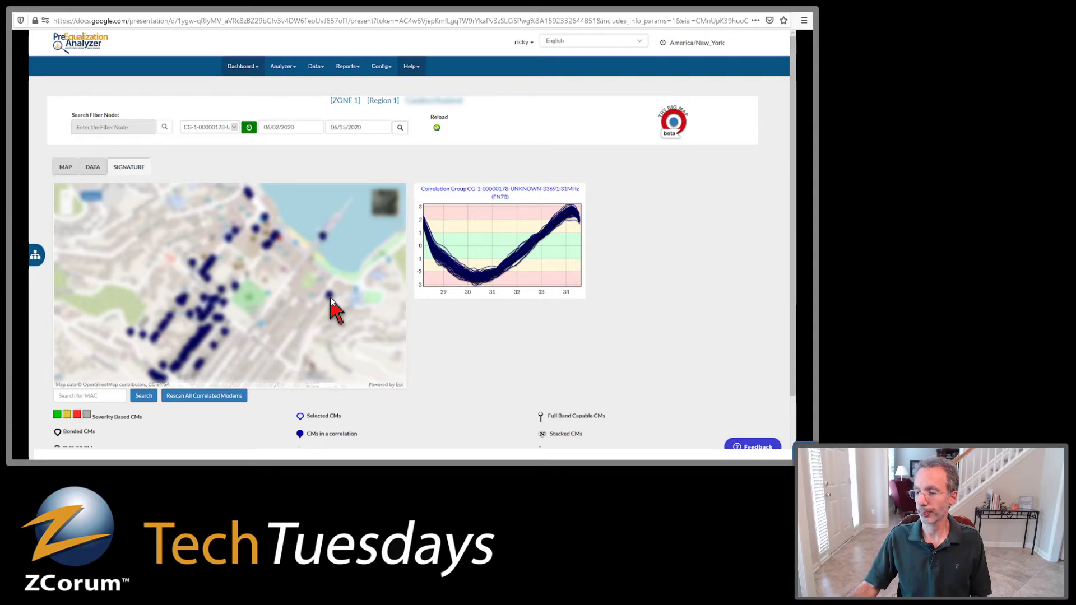
{"action": "key", "text": "Right"}
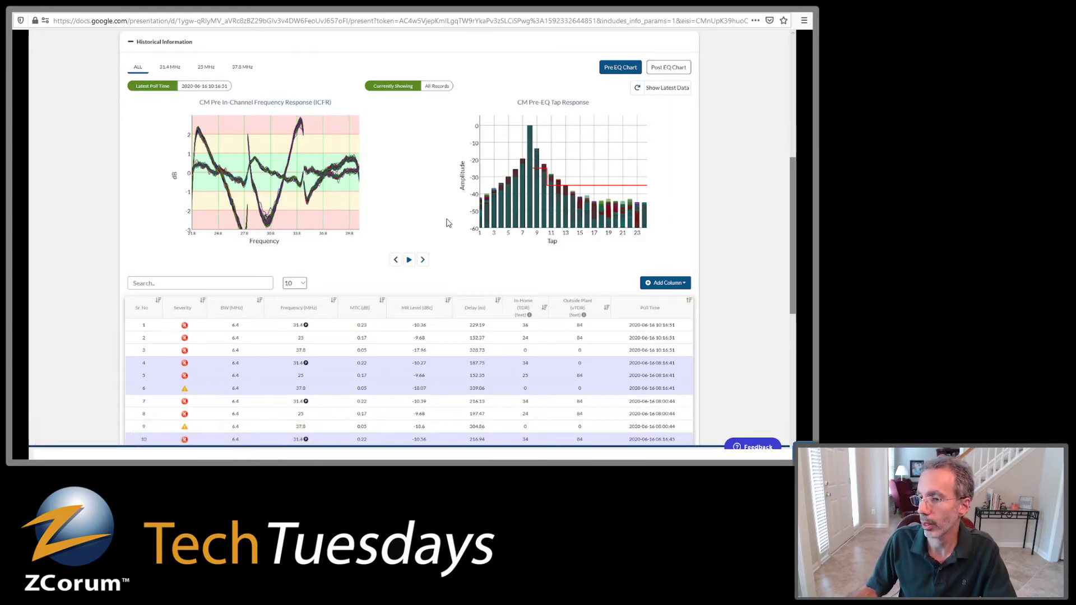
{"action": "left_click", "coordinate": [414, 206]}
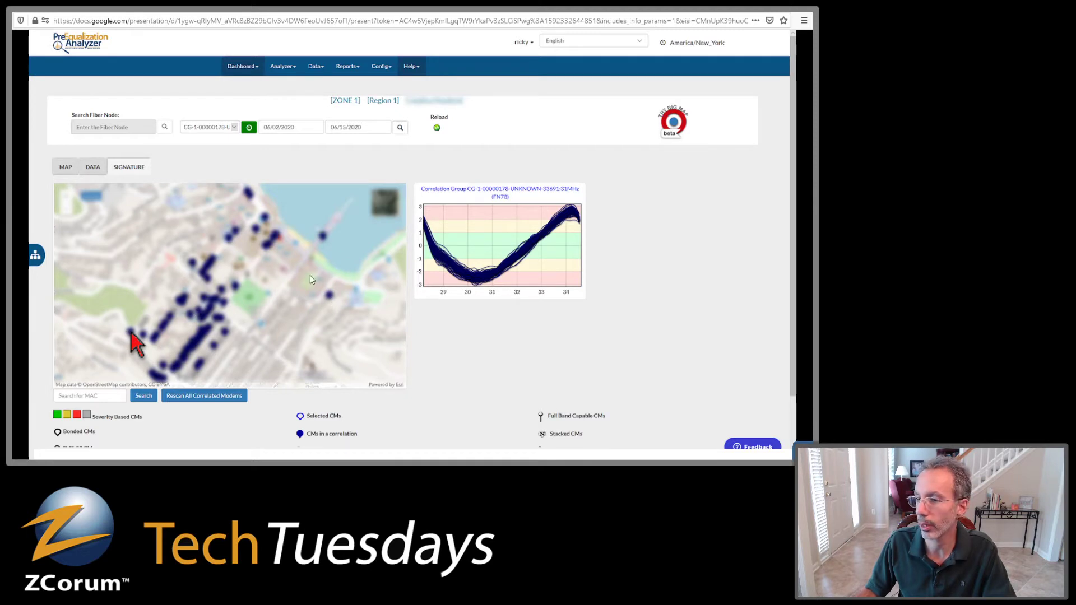
{"action": "left_click", "coordinate": [375, 271]}
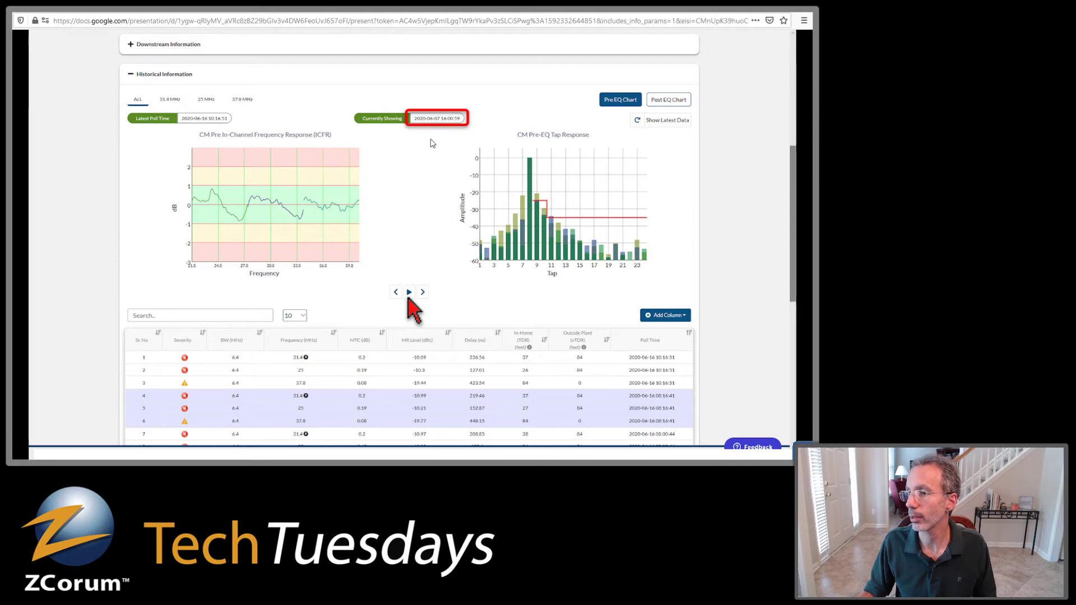
{"action": "key", "text": "Right"}
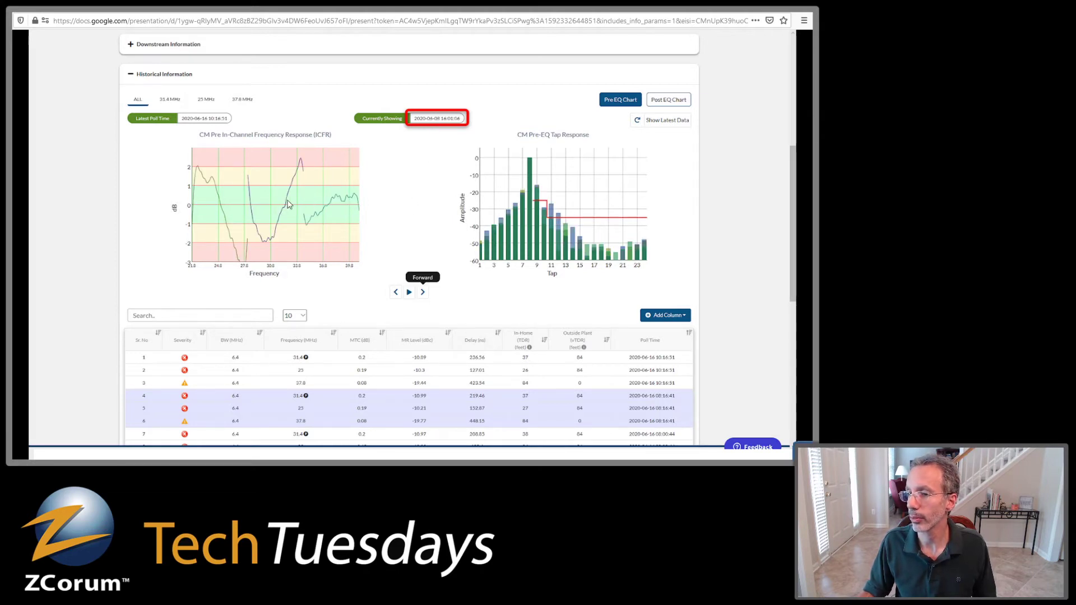
{"action": "key", "text": "Right"}
{"action": "key", "text": "Left"}
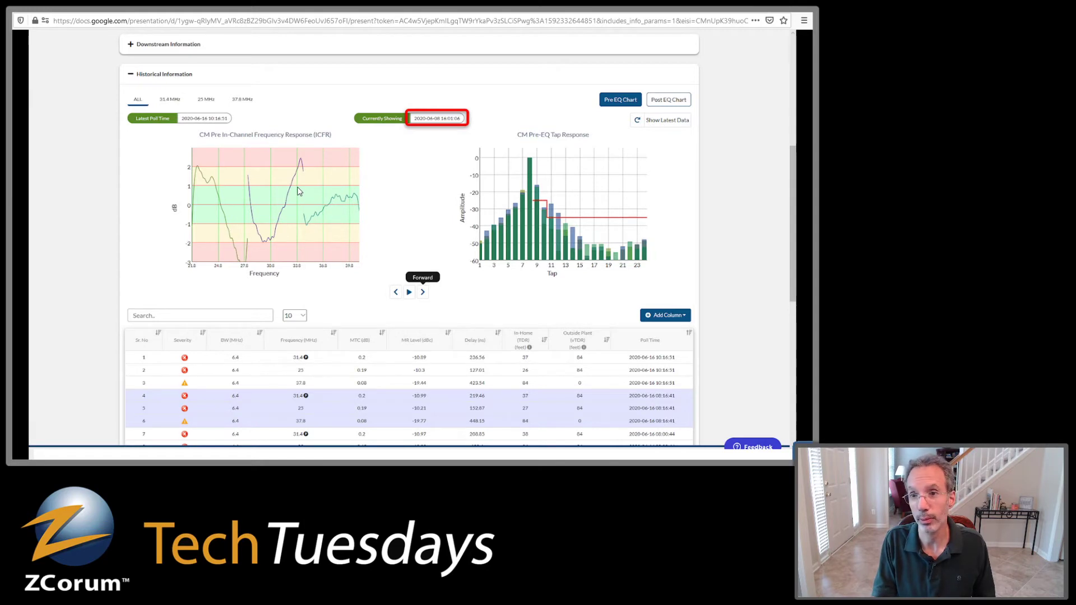
{"action": "key", "text": "Right"}
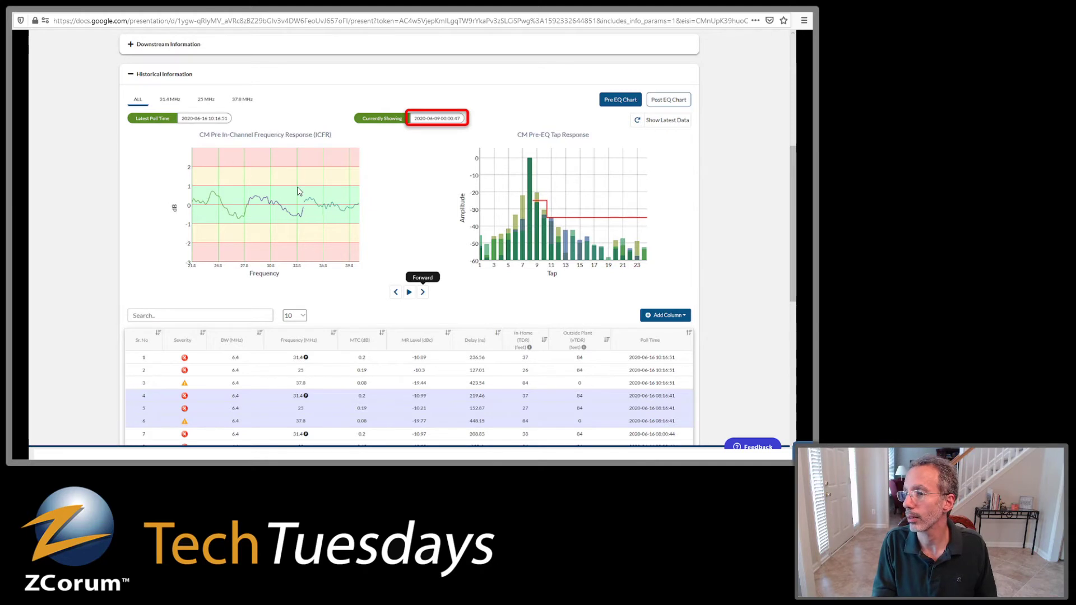
{"action": "key", "text": "Right"}
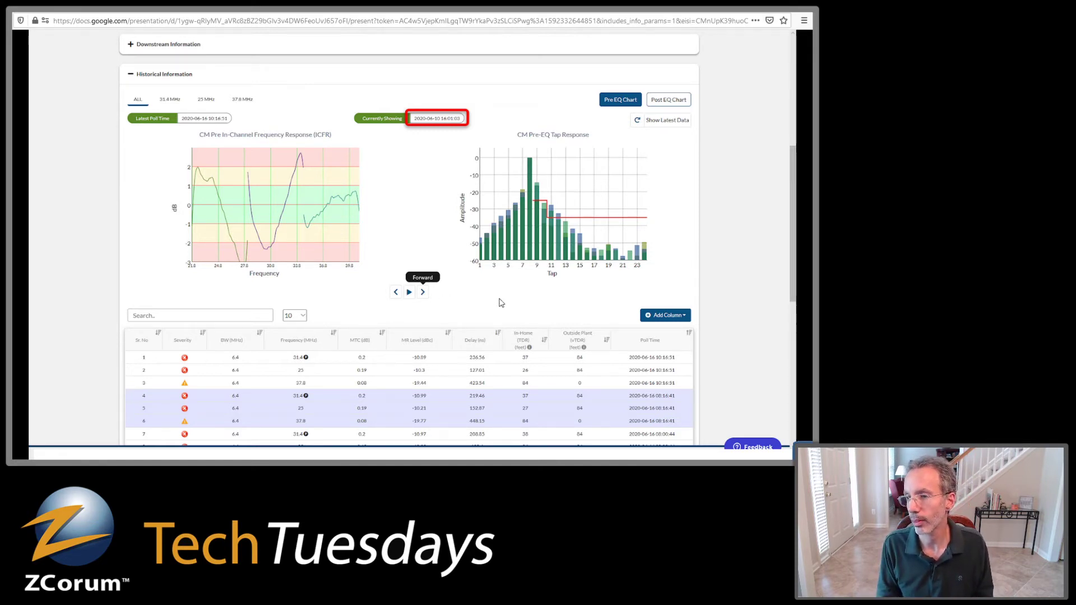
{"action": "left_click", "coordinate": [569, 237]}
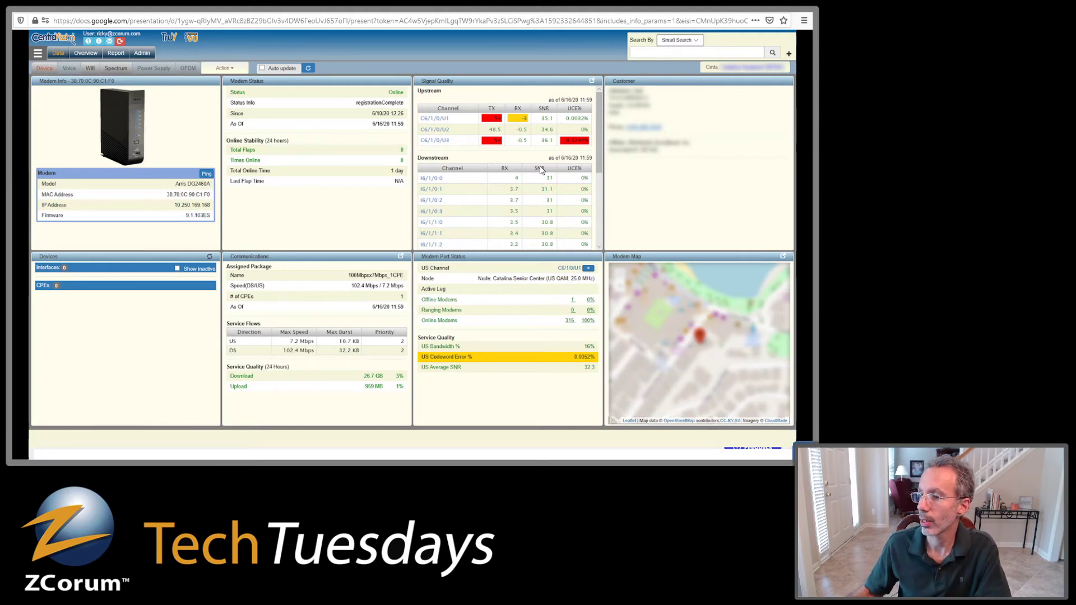
{"action": "left_click", "coordinate": [593, 82]}
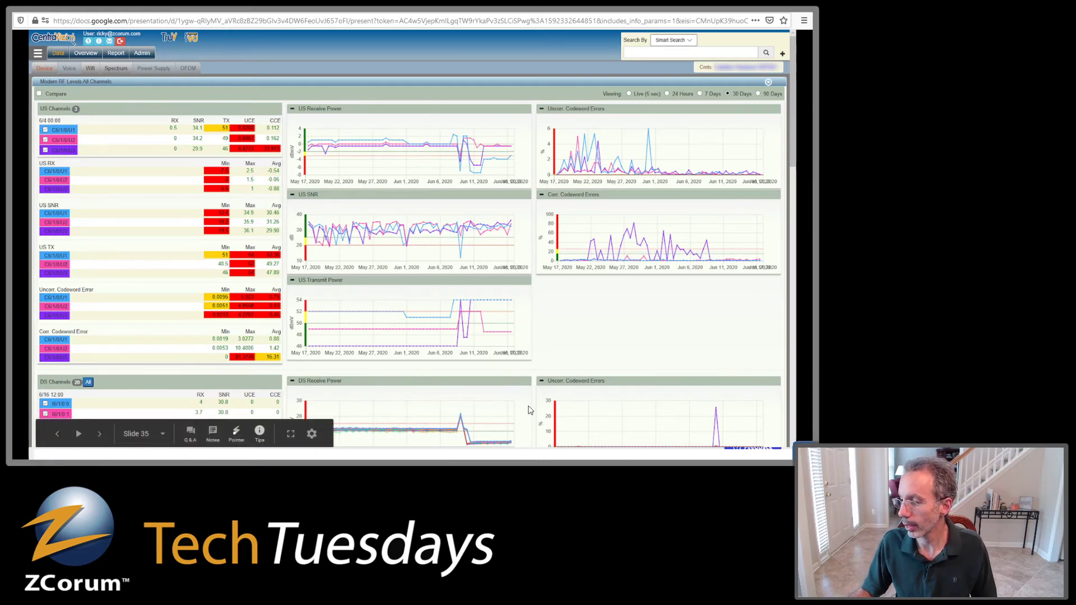
{"action": "scroll", "coordinate": [776, 319], "scroll_direction": "down", "scroll_amount": 3}
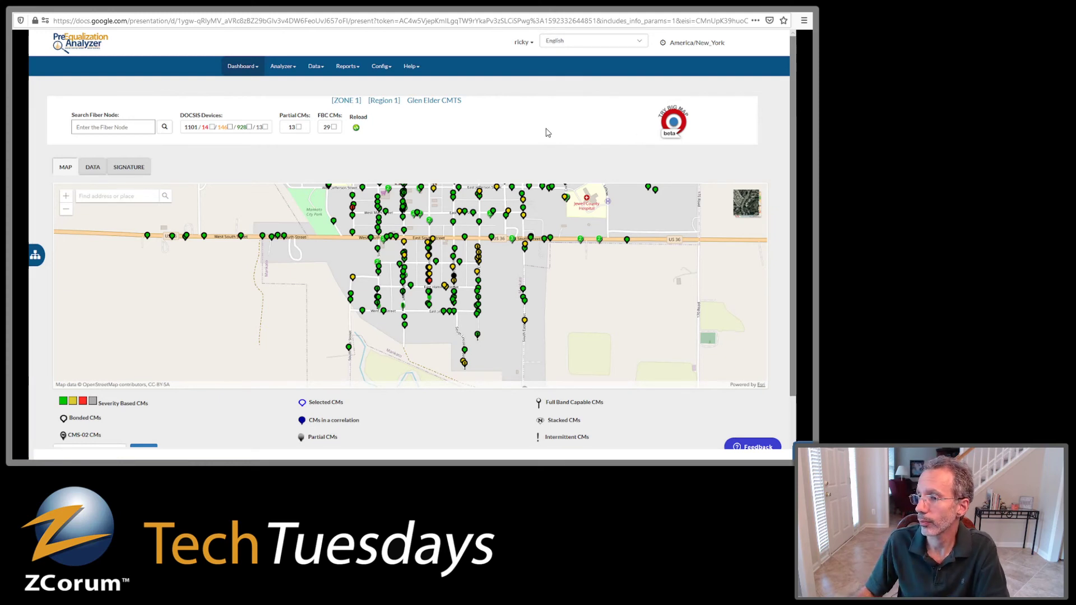
Present the beta Big Map view from the Glen Elder CMTS dashboard, returning once to the dashboard slide to show its entry point.
{"action": "left_click", "coordinate": [665, 135]}
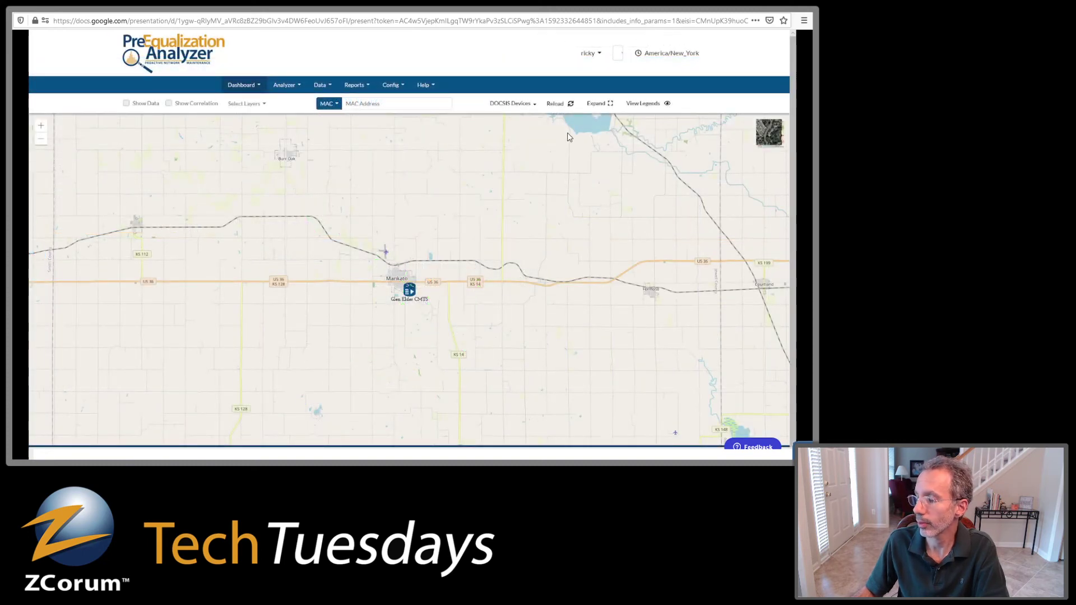
{"action": "key", "text": "Left"}
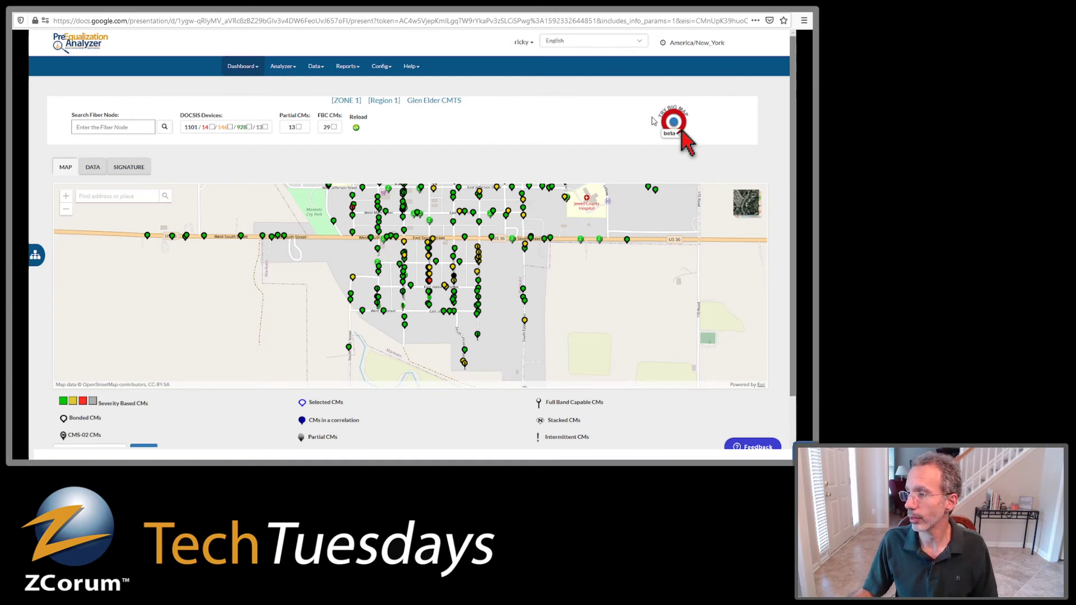
{"action": "left_click", "coordinate": [676, 121]}
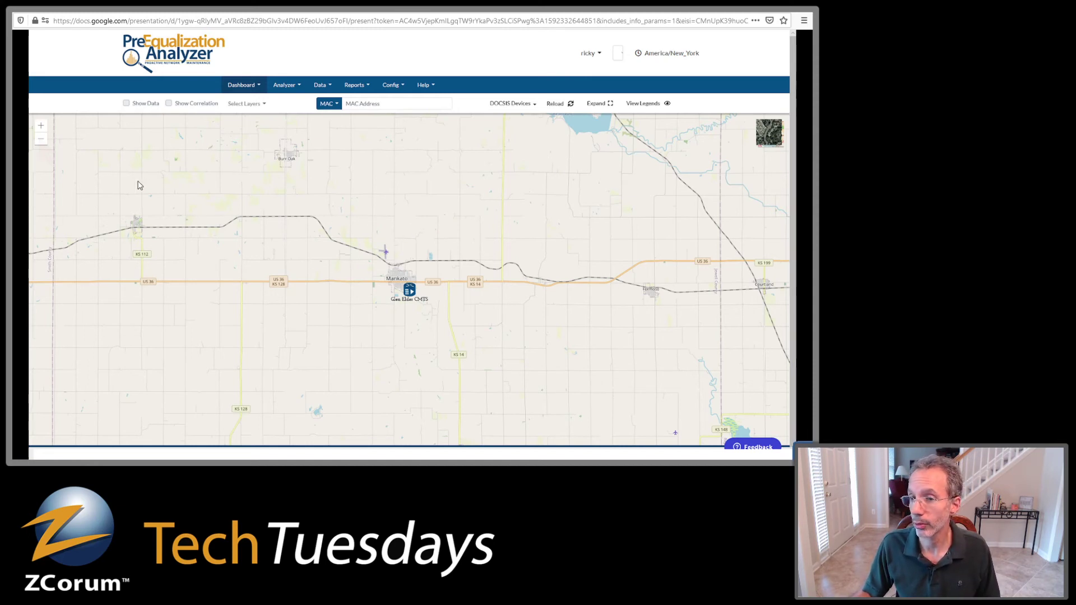
Continue the Big Map walkthrough past the DOCSIS device filters and the map legend to the modem data table.
{"action": "left_click", "coordinate": [40, 139]}
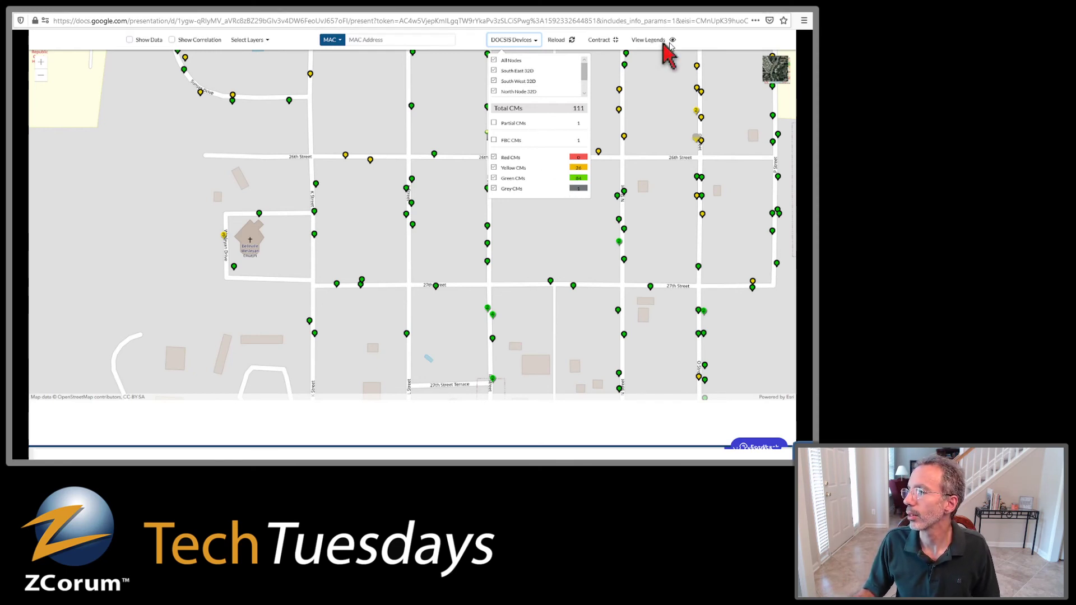
{"action": "mouse_move", "coordinate": [423, 422]}
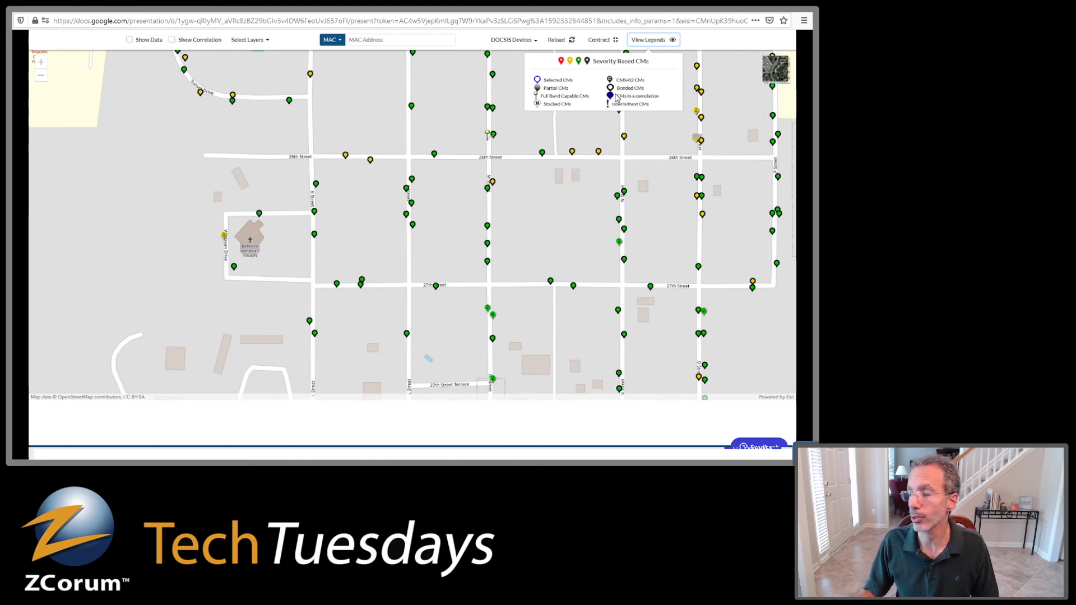
{"action": "left_click", "coordinate": [129, 40]}
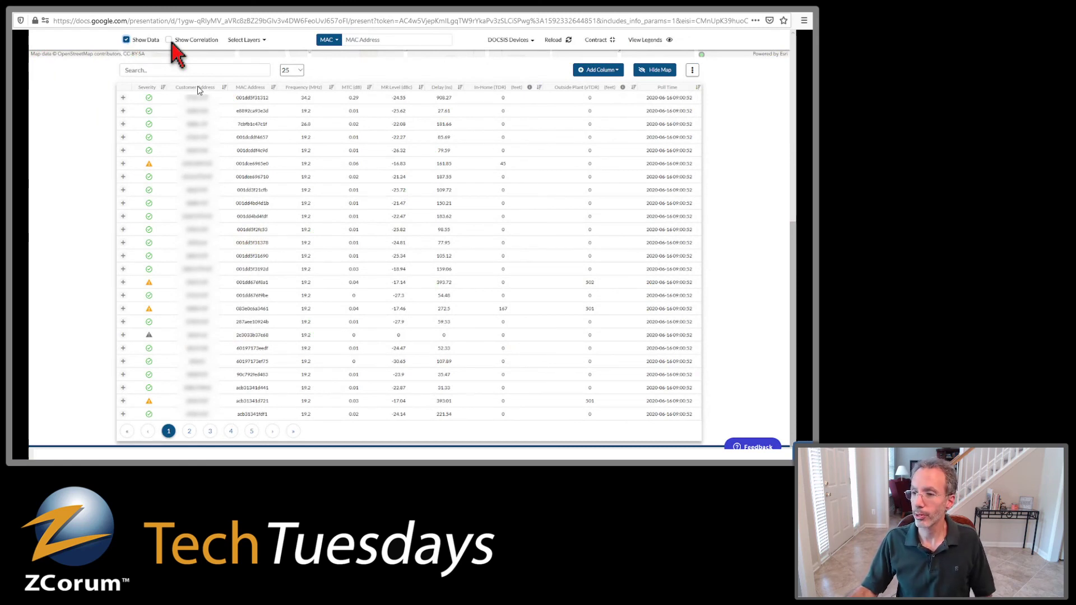
Present the Big Map's correlation display and advance to the Park Node 25MHz correlation group's response charts.
{"action": "left_click", "coordinate": [185, 41]}
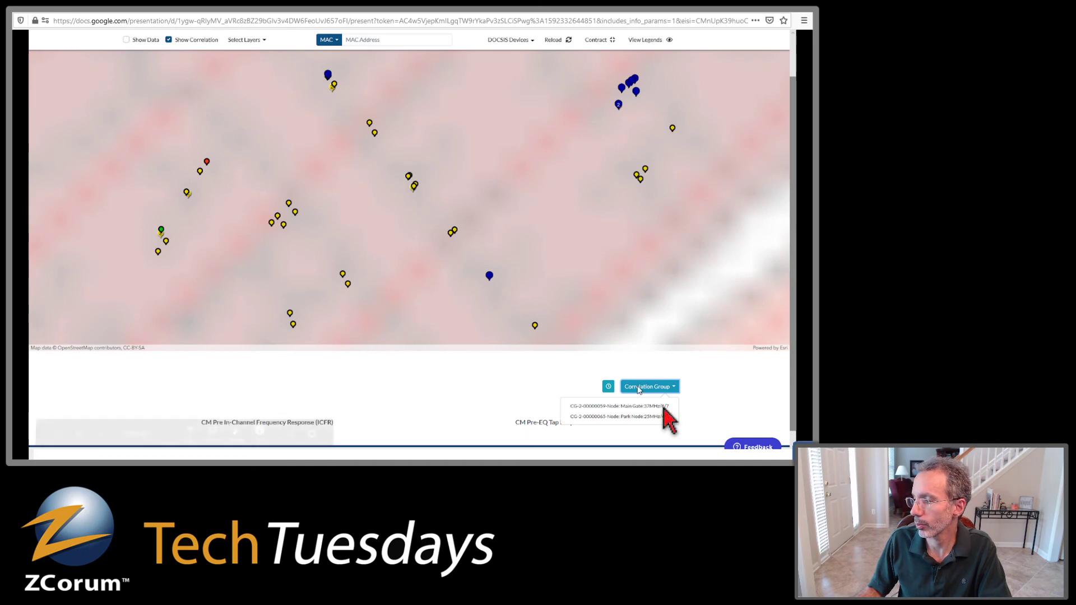
{"action": "key", "text": "Right"}
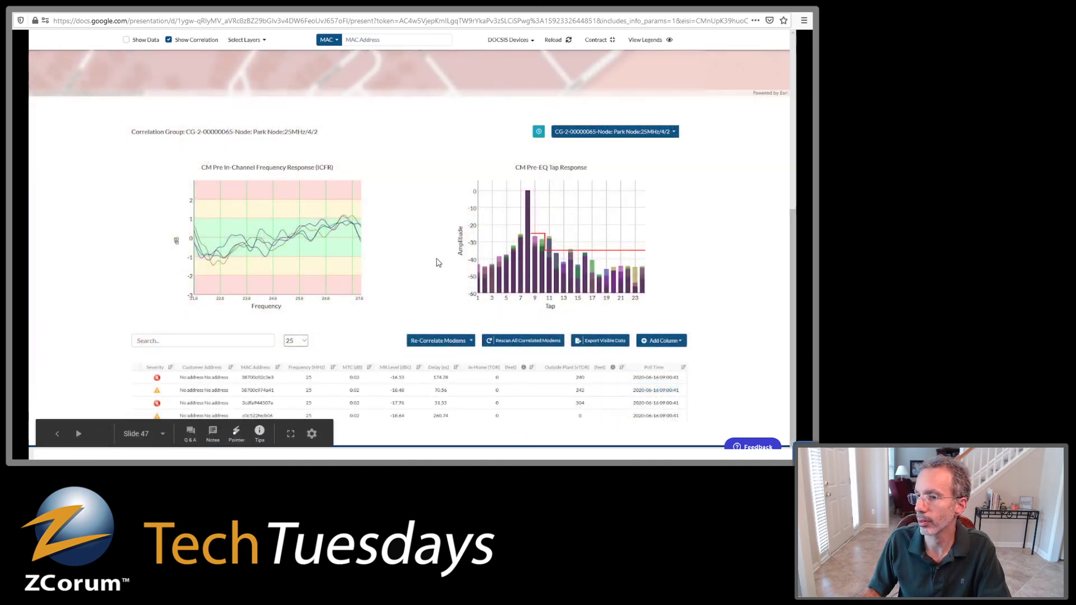